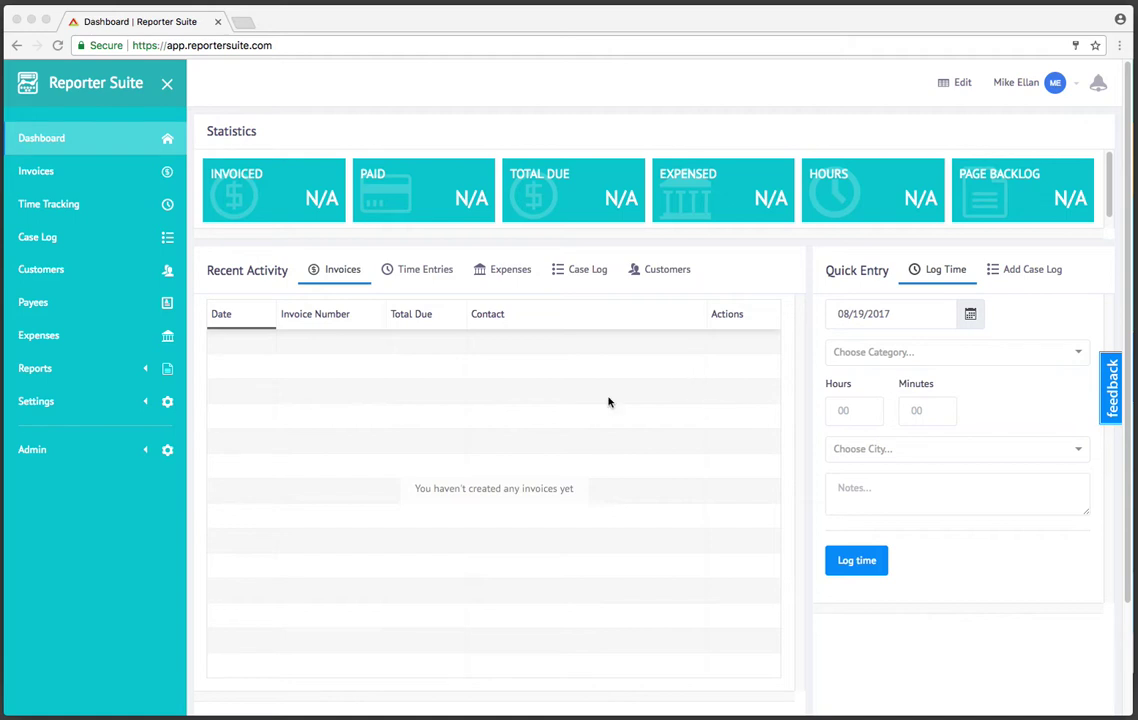
- Examine the general account settings from name and email through additional payment terms, and the profile settings
left_click(112, 405)
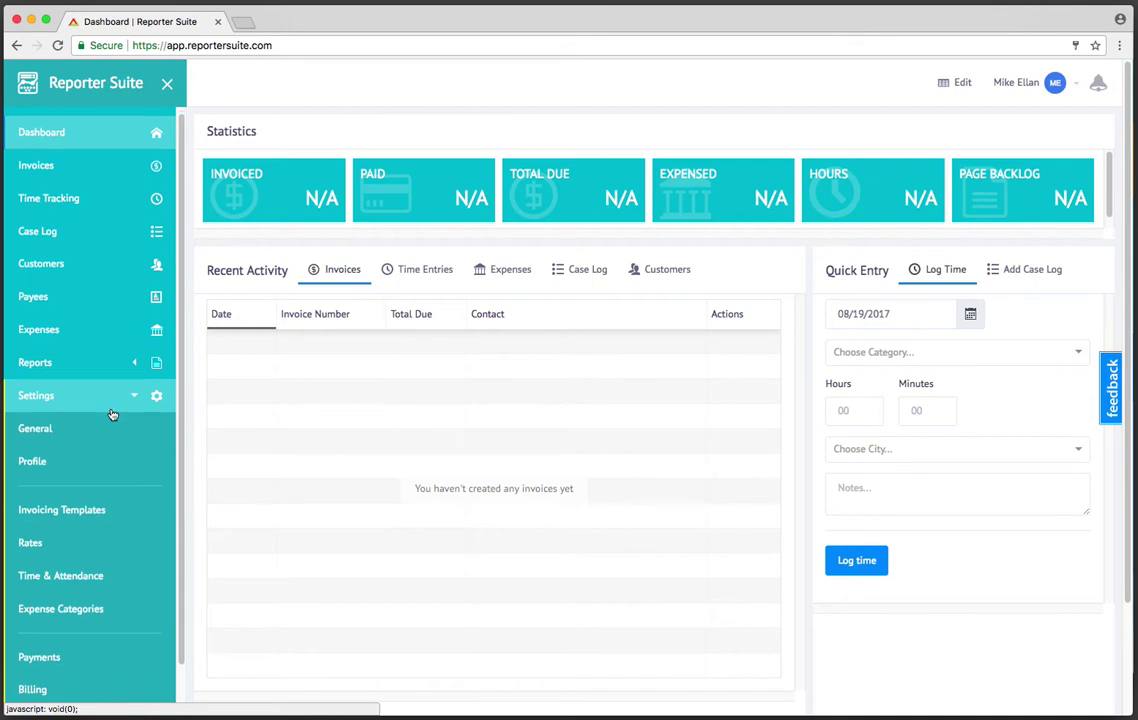
scroll(117, 430, "down", 1)
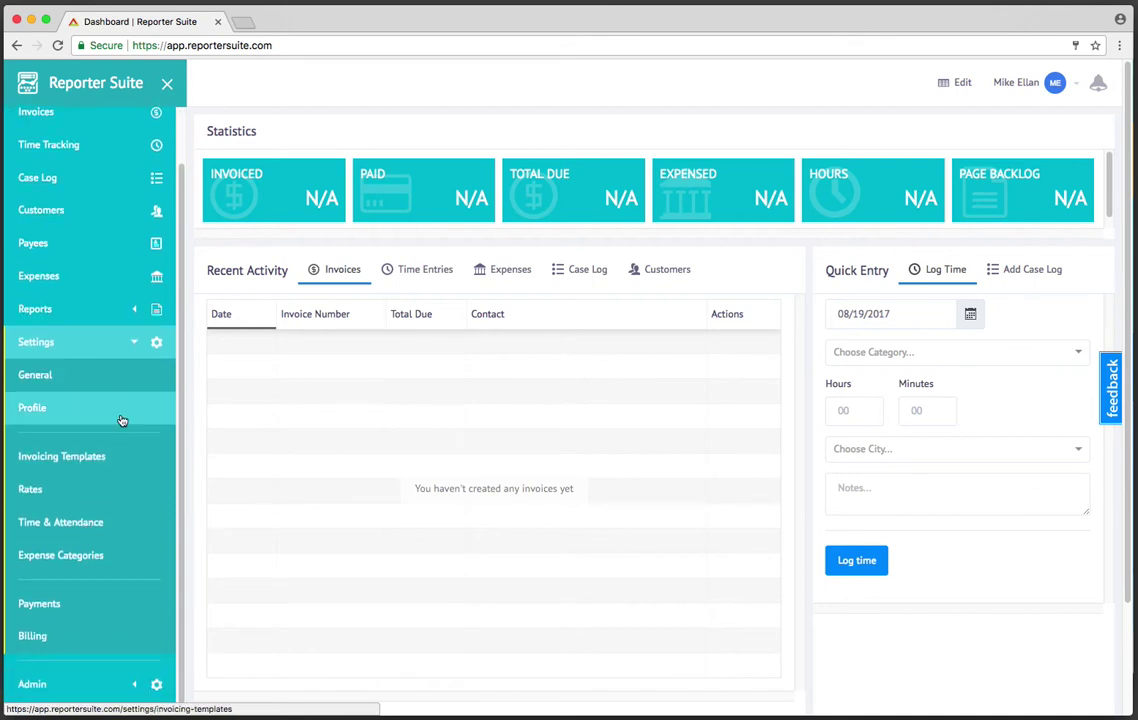
left_click(51, 385)
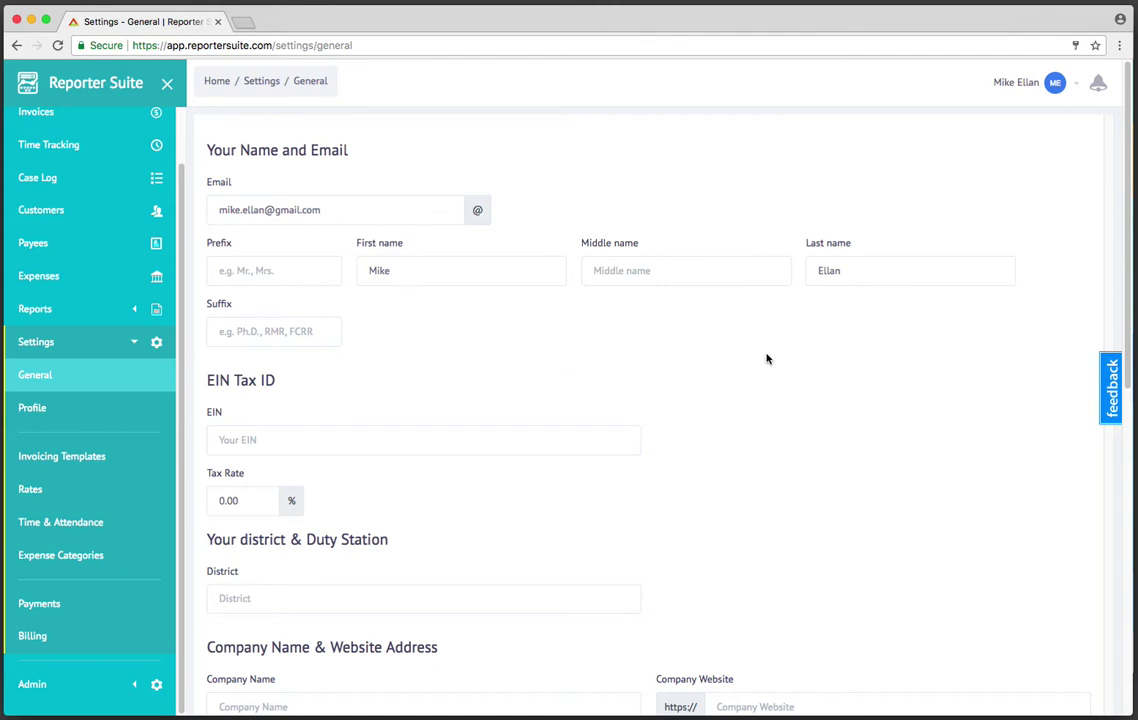
scroll(731, 416, "down", 1)
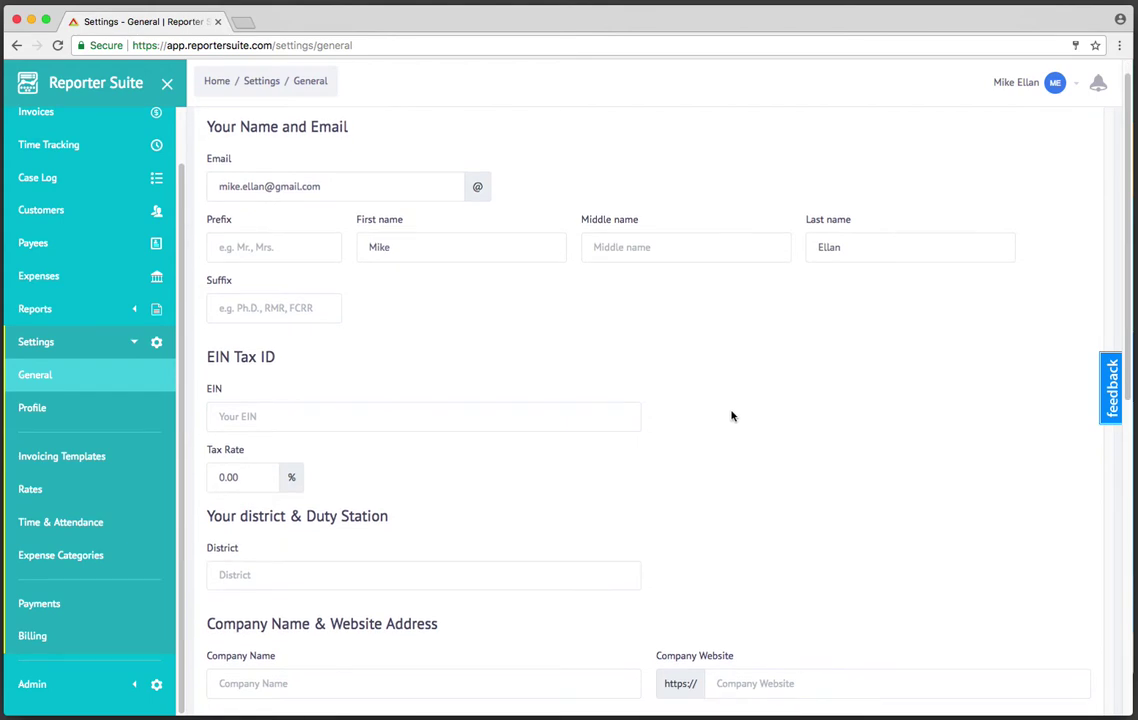
scroll(731, 416, "down", 1)
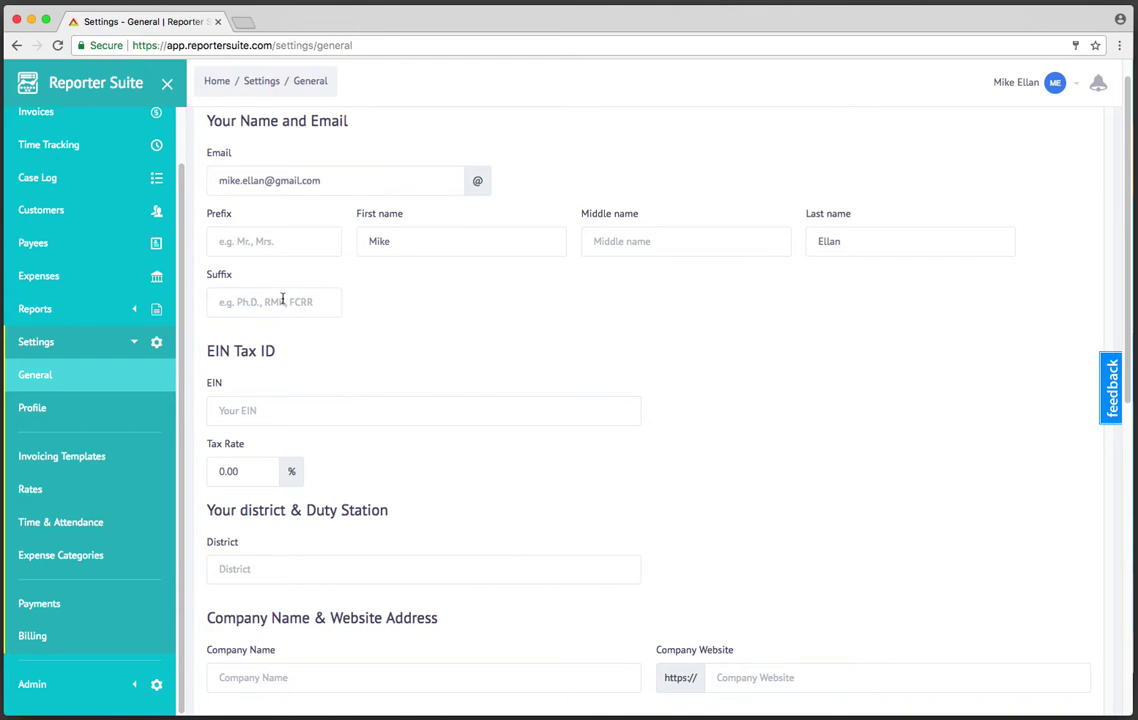
scroll(429, 336, "down", 2)
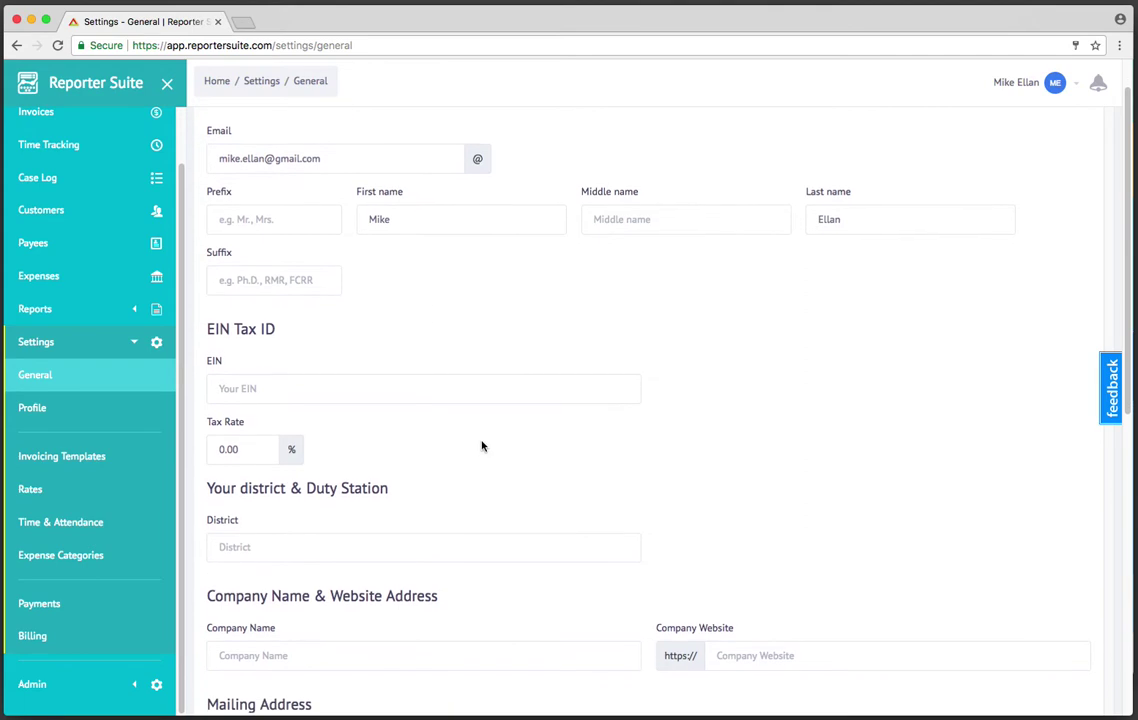
scroll(500, 428, "down", 3)
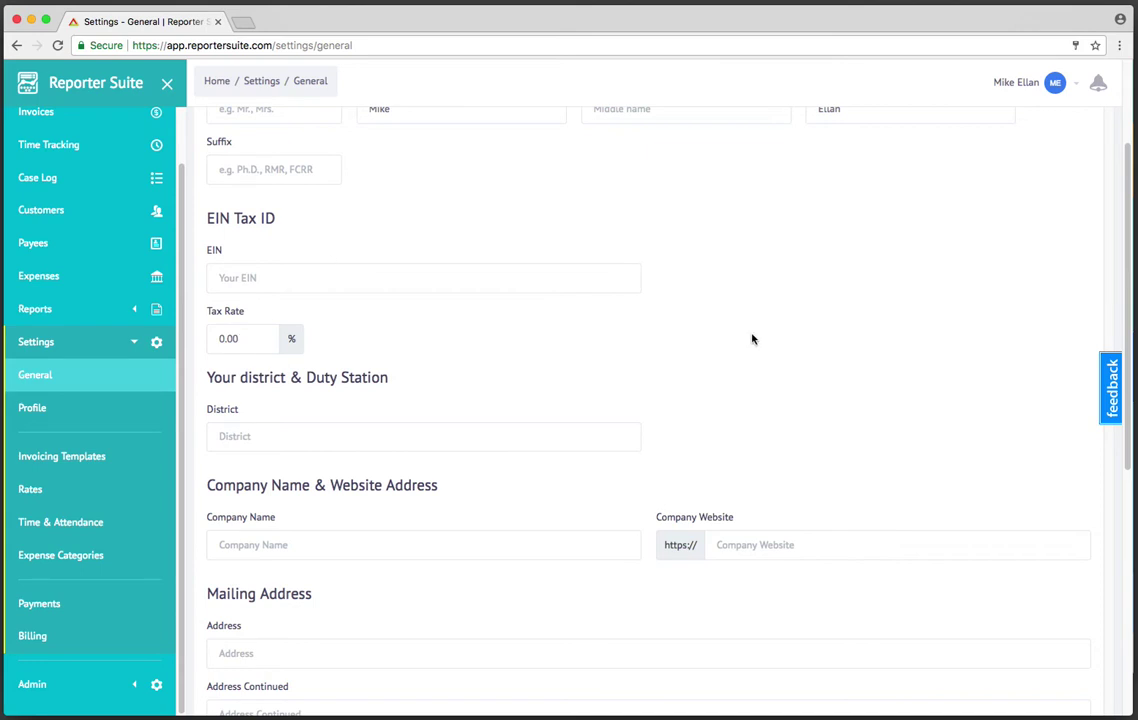
scroll(785, 295, "down", 2)
scroll(585, 413, "down", 3)
scroll(549, 352, "down", 1)
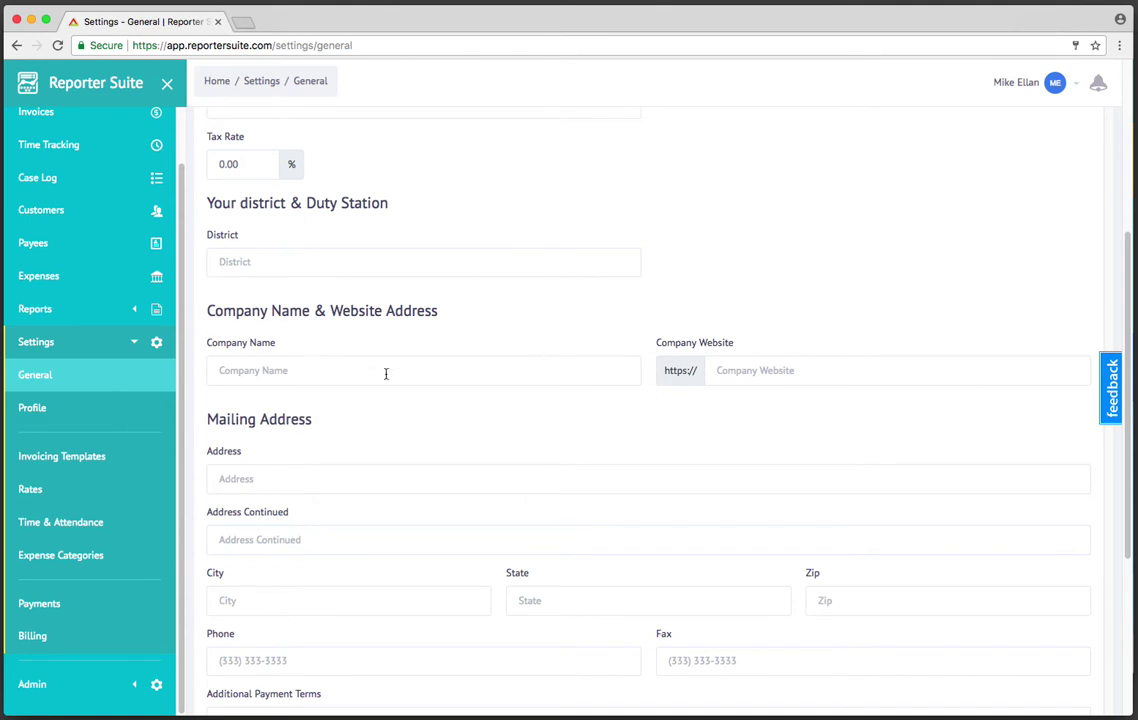
scroll(424, 381, "down", 1)
scroll(452, 380, "down", 5)
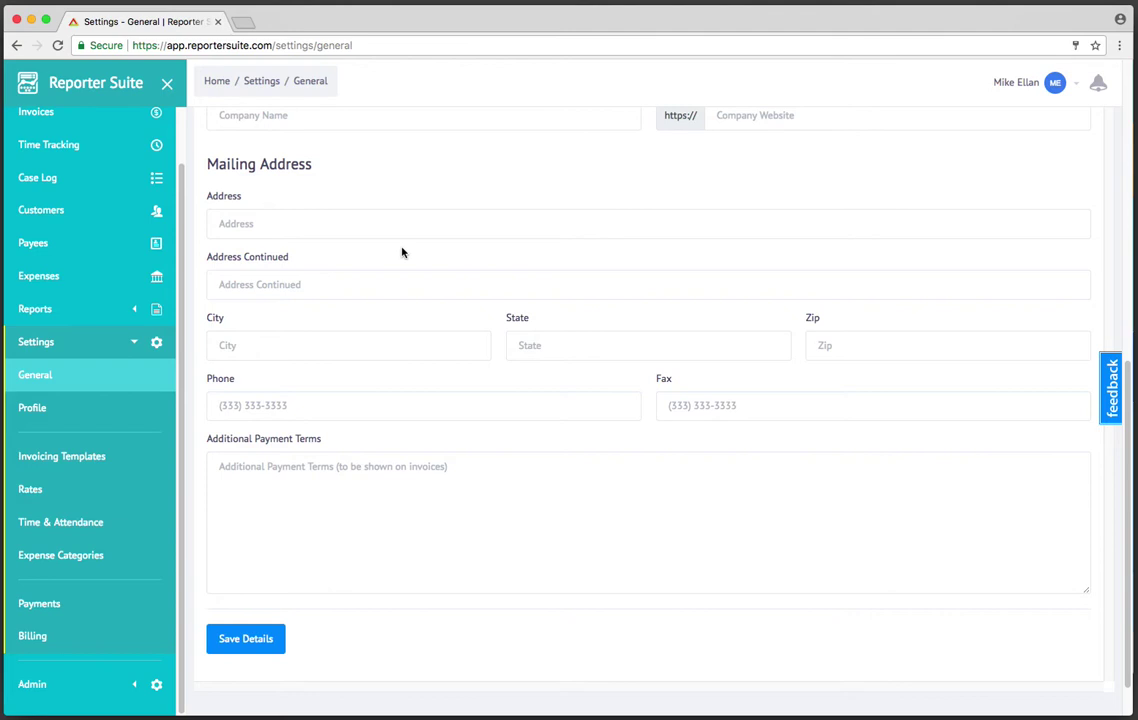
scroll(330, 430, "down", 1)
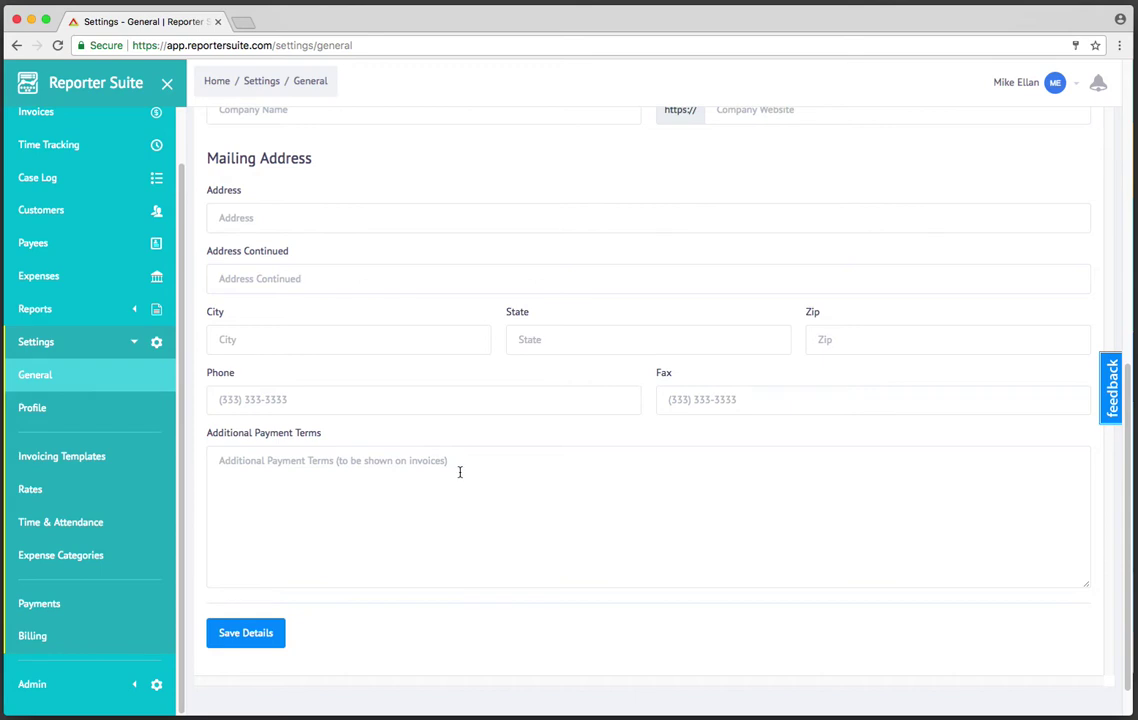
left_click(98, 414)
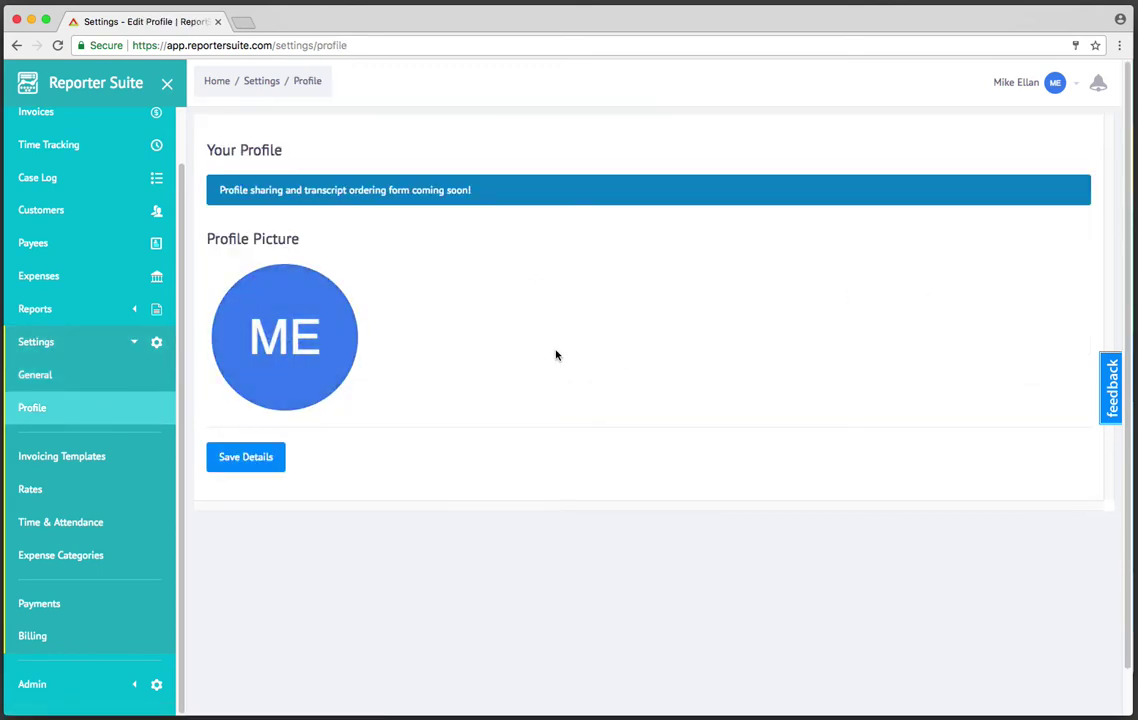
mouse_move(303, 340)
- Hide Proceeding Type, Transcript Delivered On and Judge Hearing Case in the State & Freelance invoice template and save the changes
left_click(86, 458)
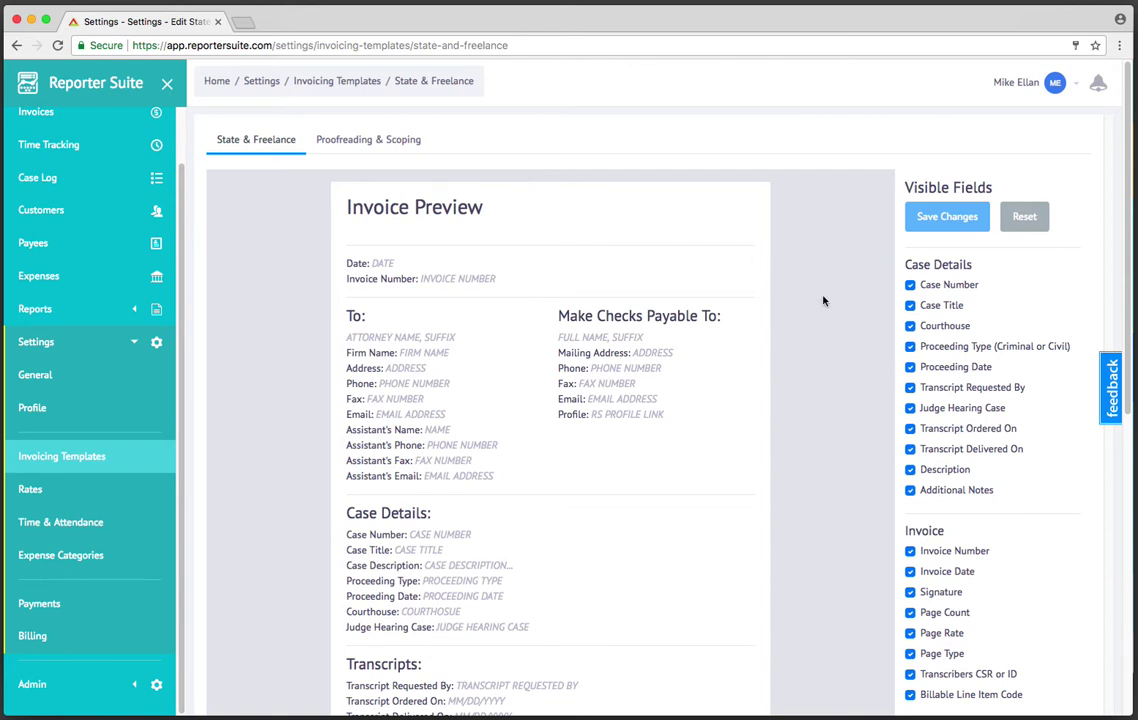
scroll(823, 300, "down", 1)
left_click(910, 328)
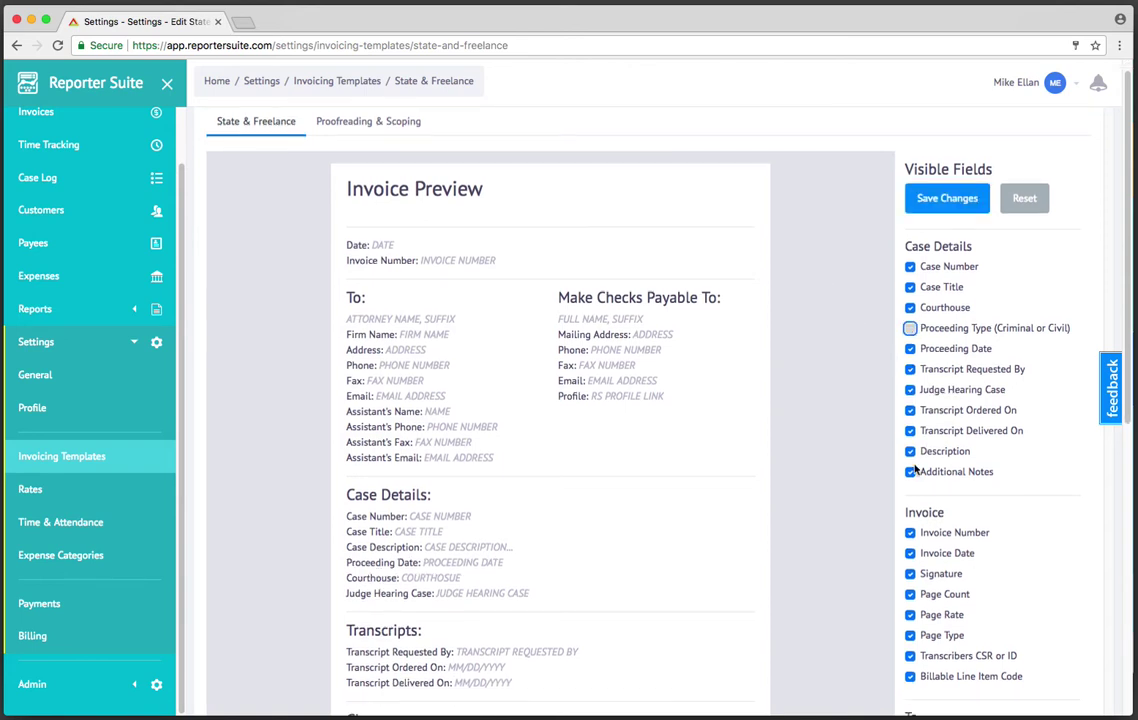
left_click(911, 432)
left_click(910, 389)
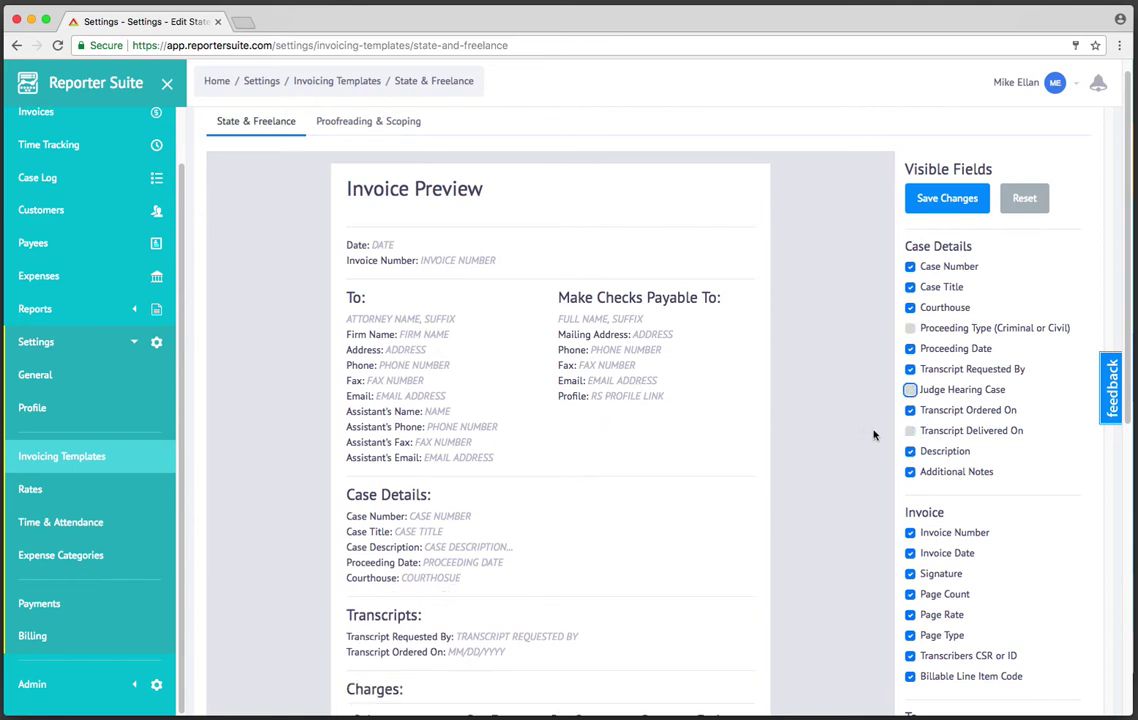
scroll(860, 430, "down", 3)
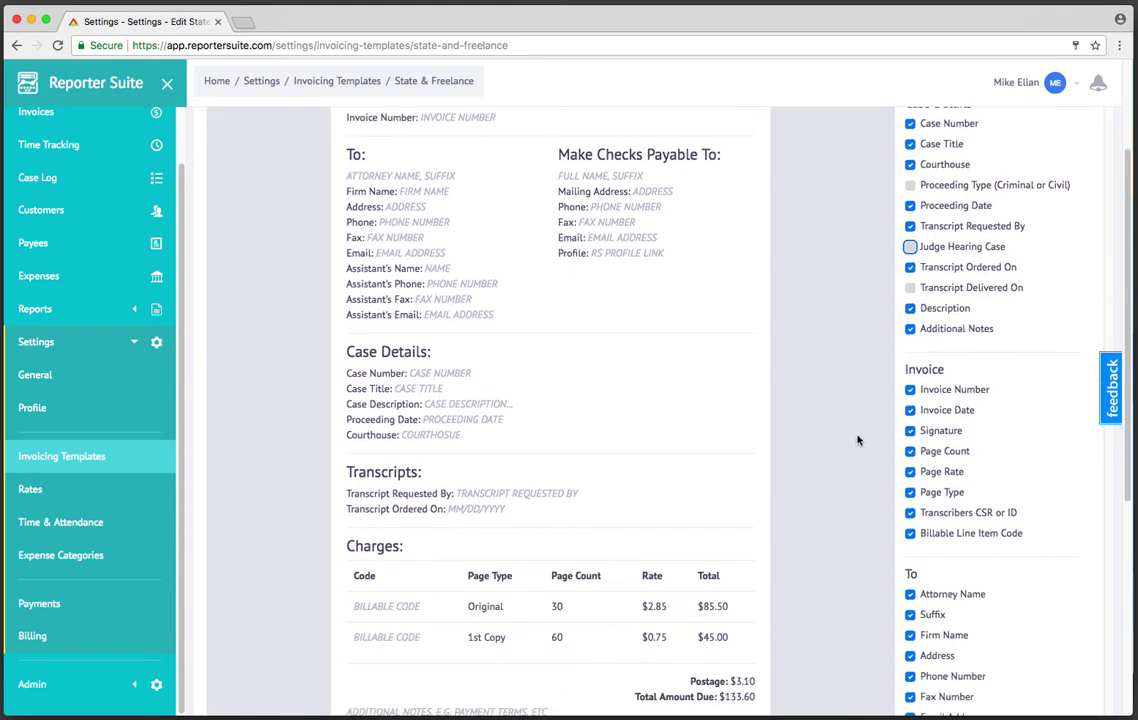
scroll(856, 439, "up", 3)
left_click(943, 219)
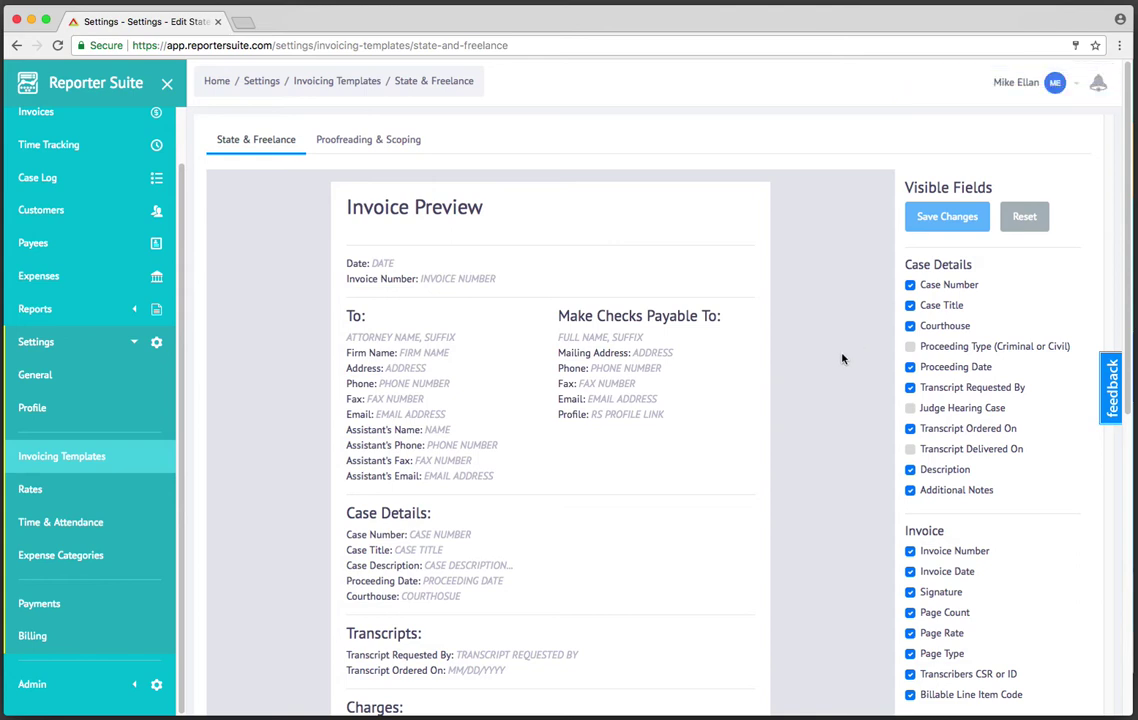
- Review the Proofreading & Scoping invoice template and the default rates for both State & Freelance and Proofreading & Scoping
left_click(370, 143)
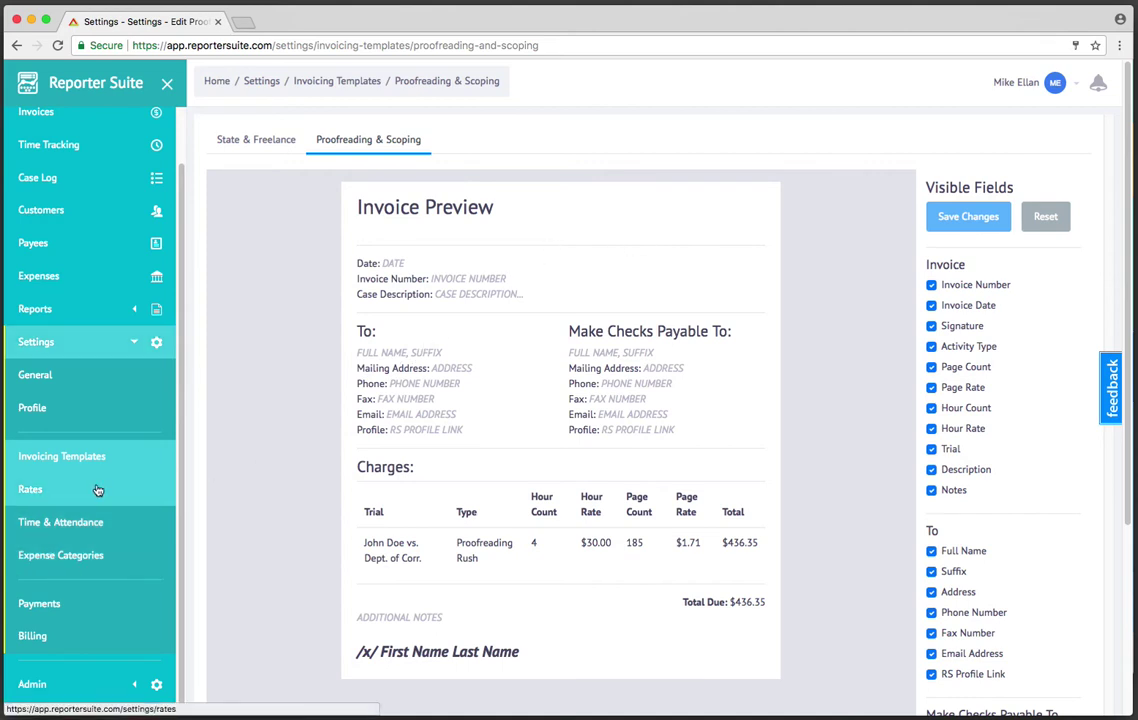
left_click(30, 489)
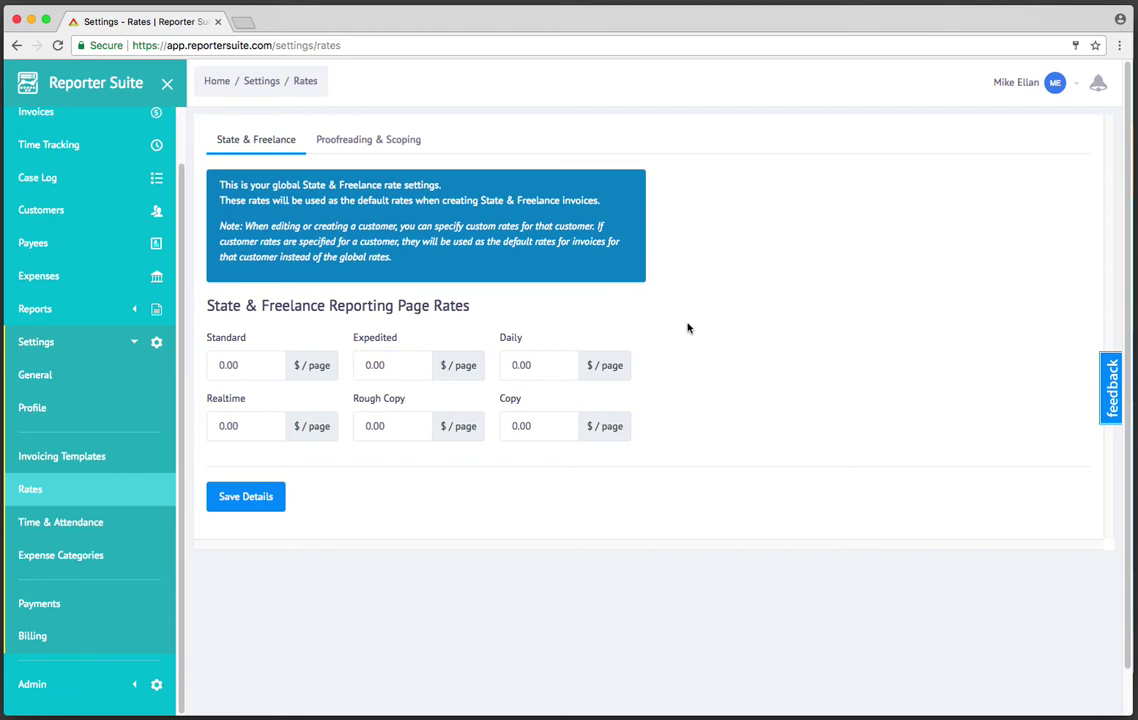
left_click(387, 146)
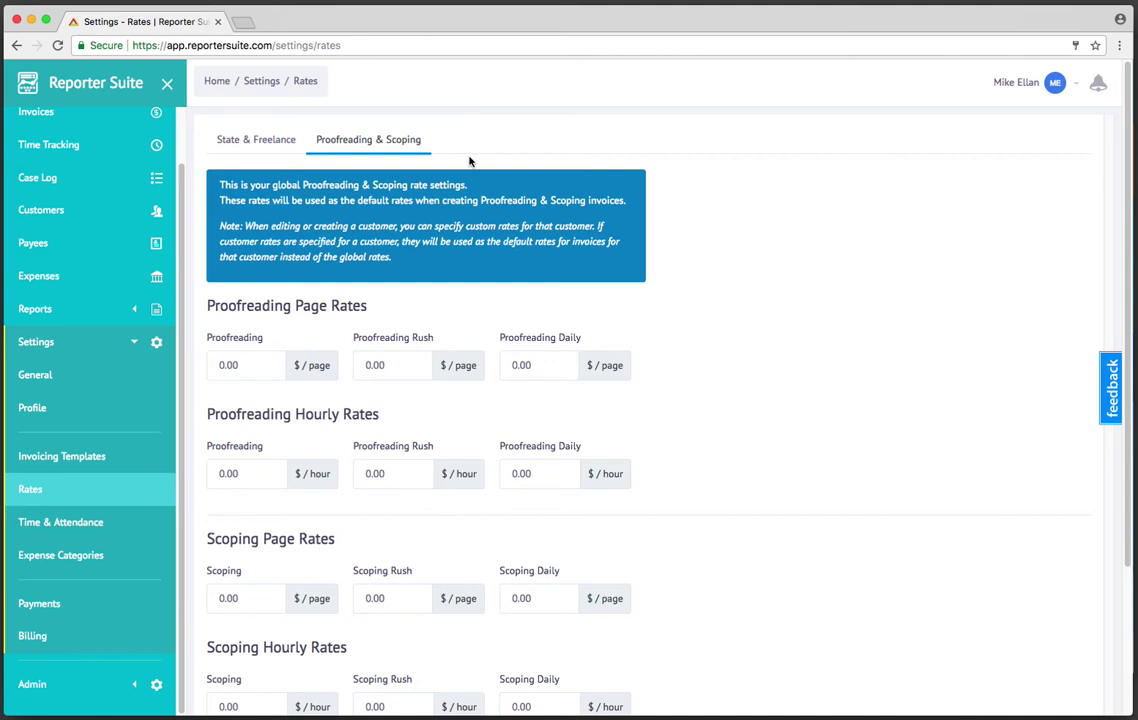
- Review the settings for time tracking categories, attendance cities and expense categories
left_click(93, 533)
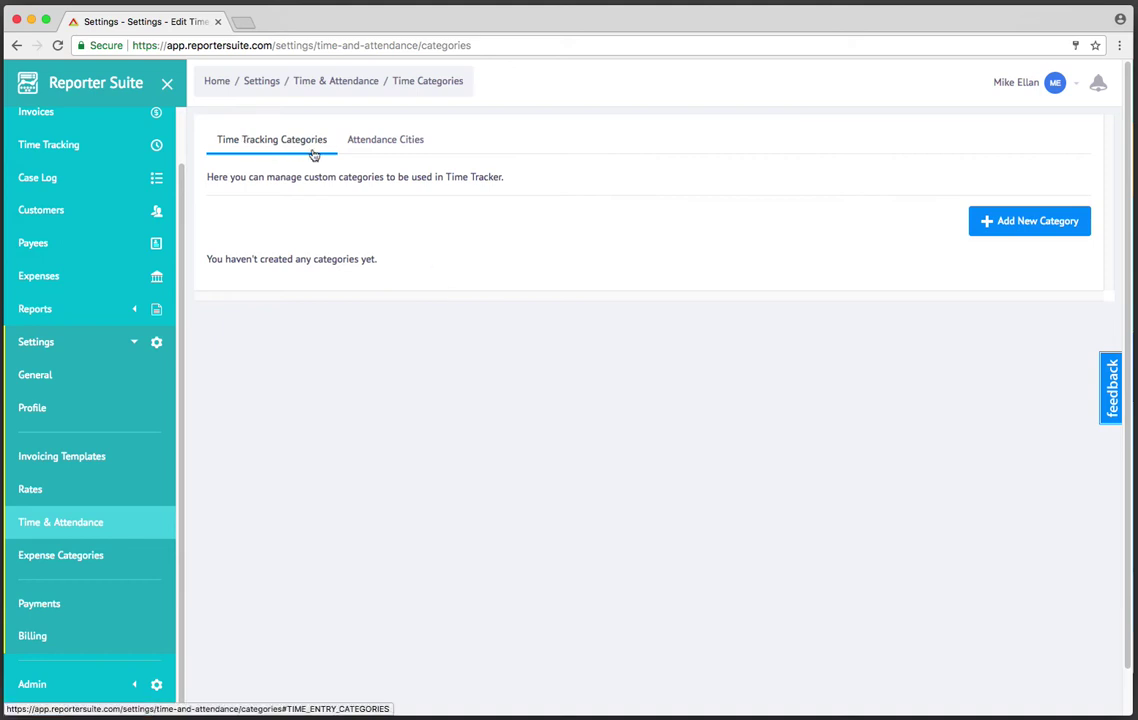
left_click(386, 145)
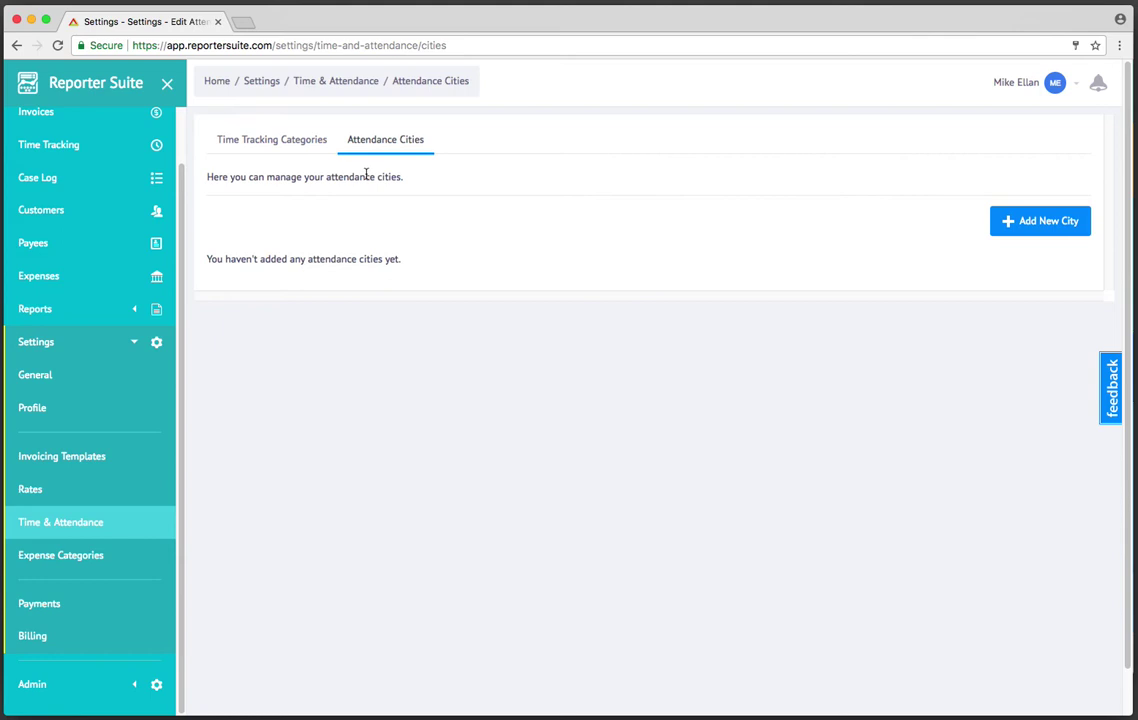
left_click(272, 143)
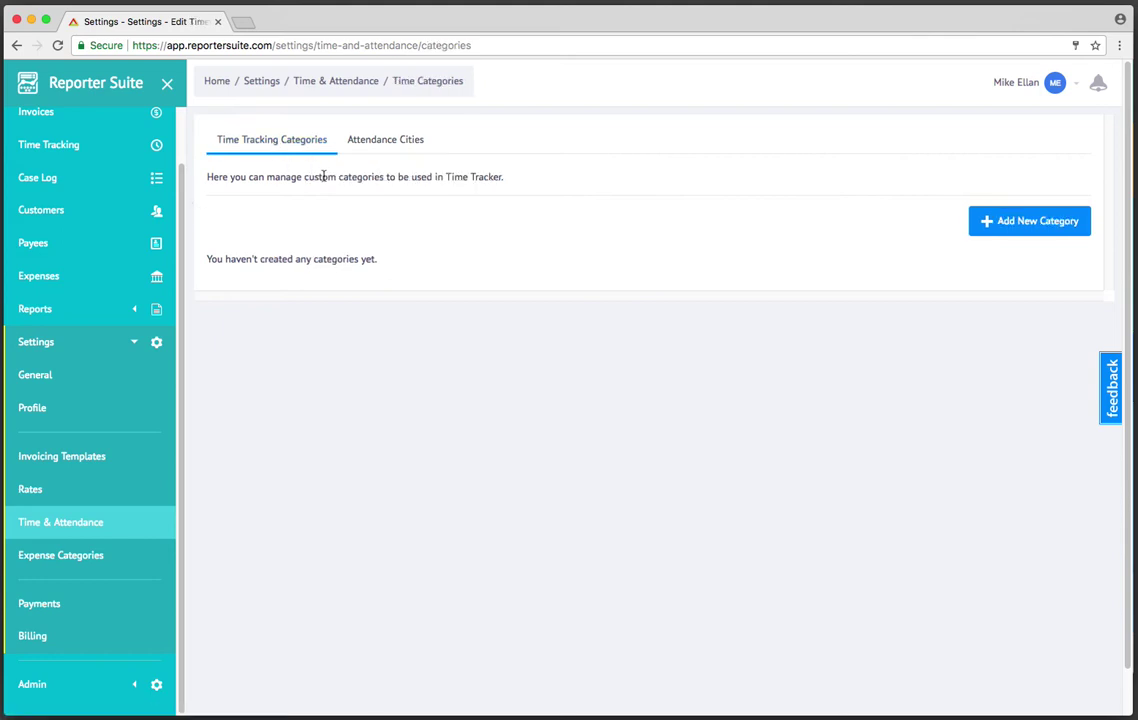
left_click(66, 558)
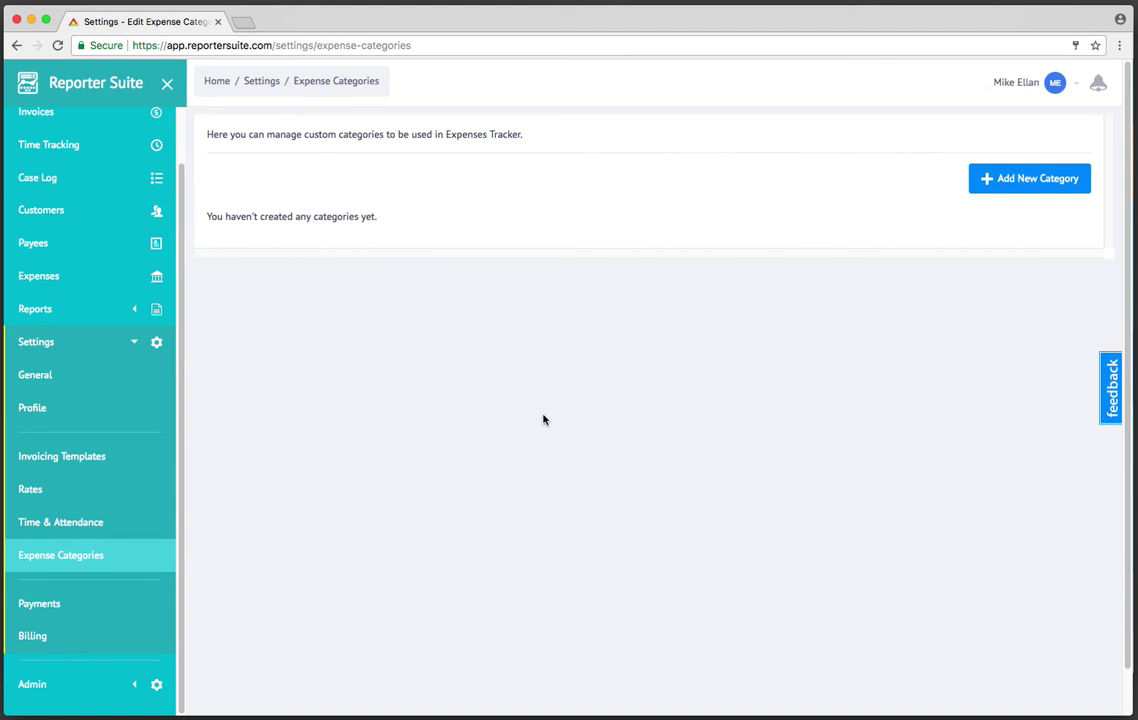
- Open the Stripe account connection from the payment settings, examine its whole application form, and go back without submitting it
left_click(87, 614)
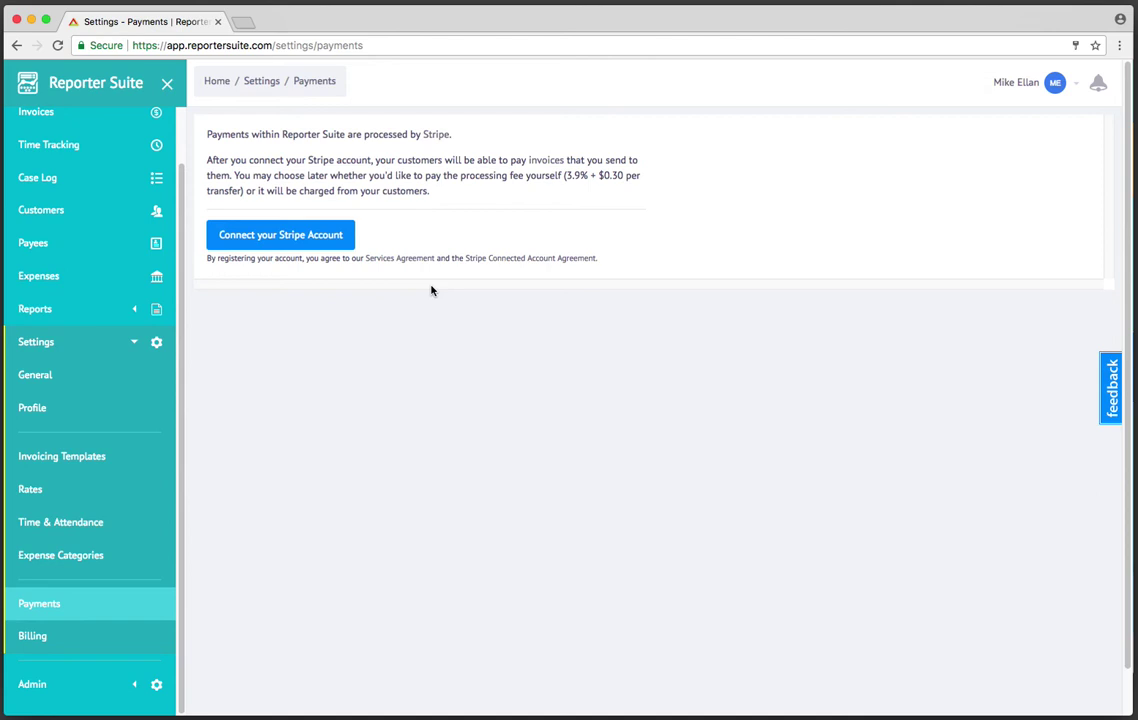
left_click(278, 234)
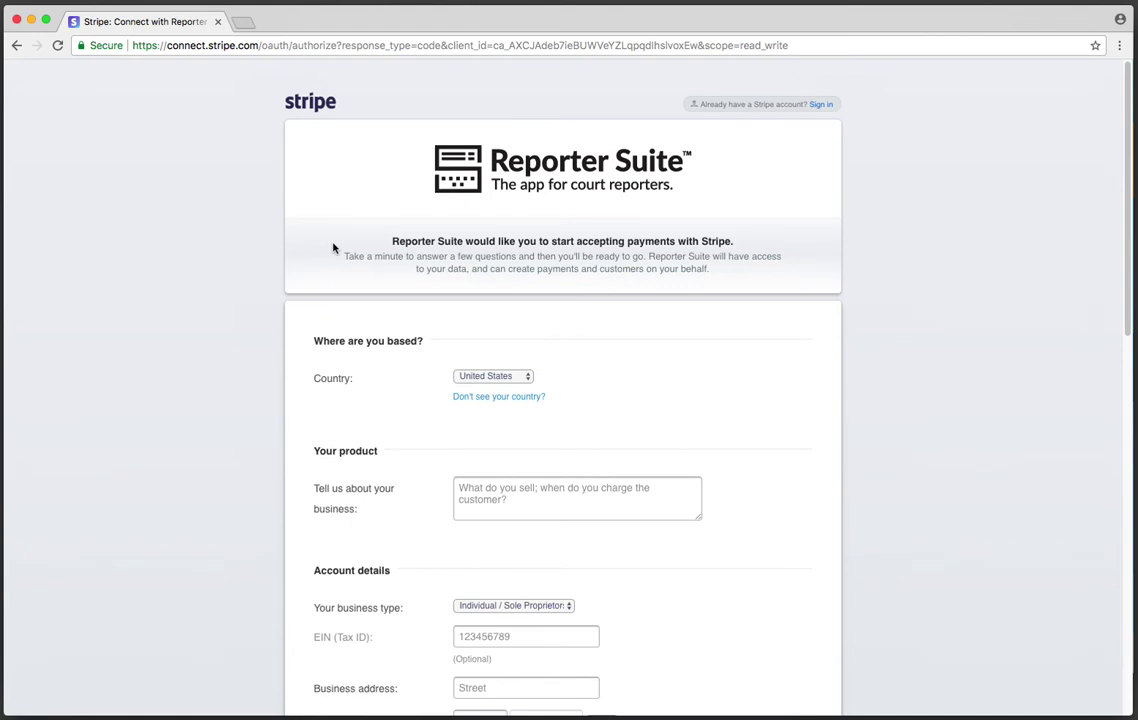
scroll(742, 389, "down", 3)
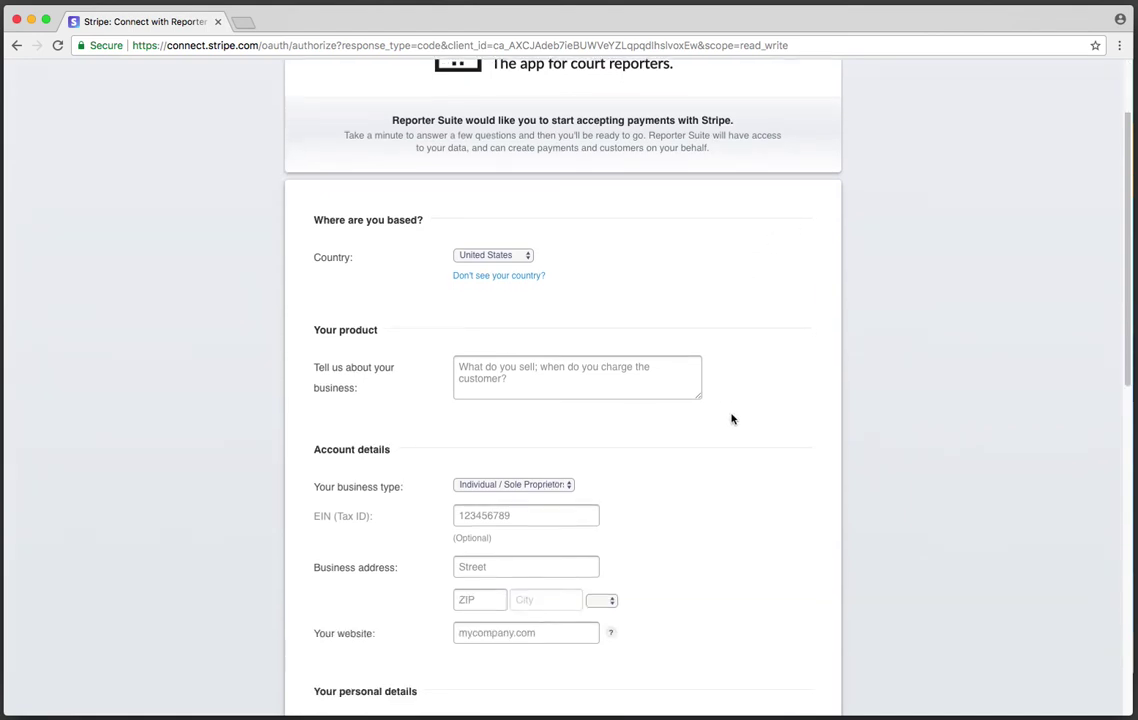
scroll(732, 419, "down", 6)
scroll(721, 475, "down", 3)
scroll(722, 478, "down", 6)
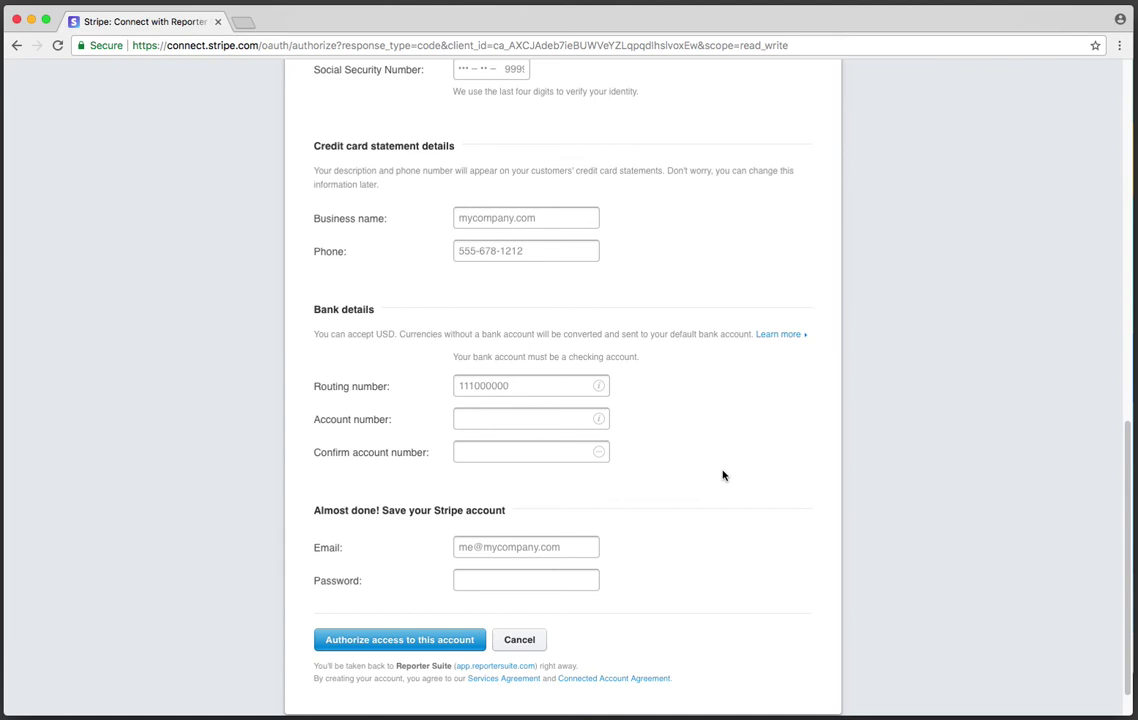
scroll(723, 475, "up", 4)
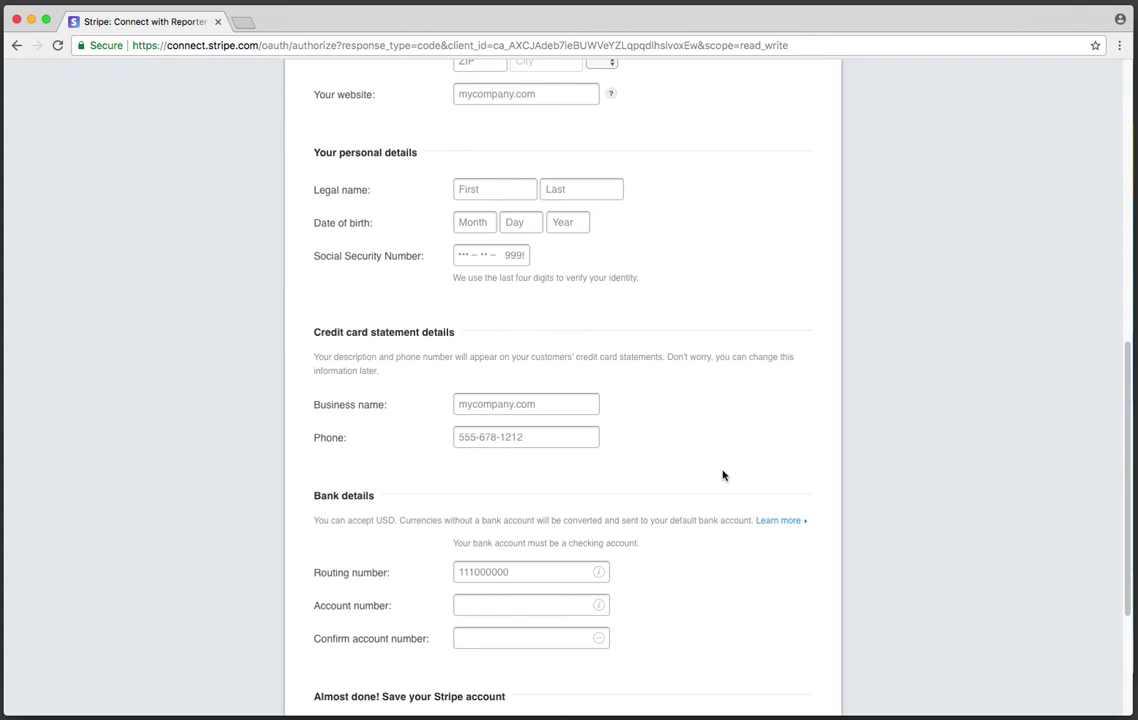
scroll(820, 318, "up", 10)
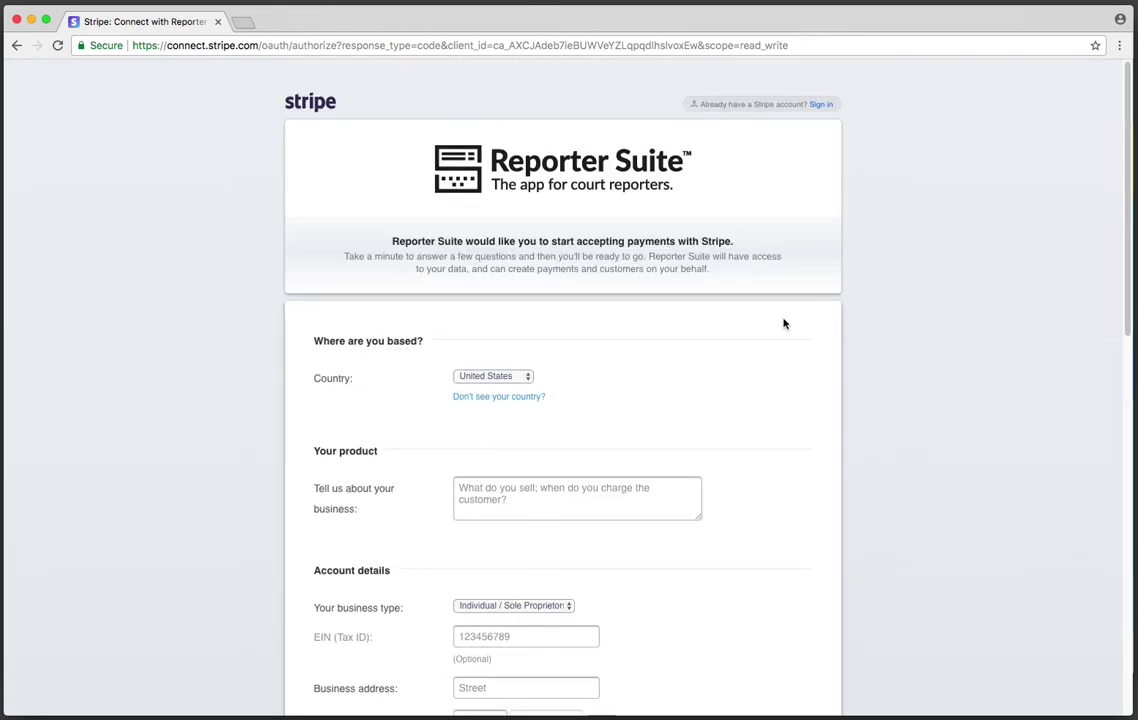
left_click(16, 45)
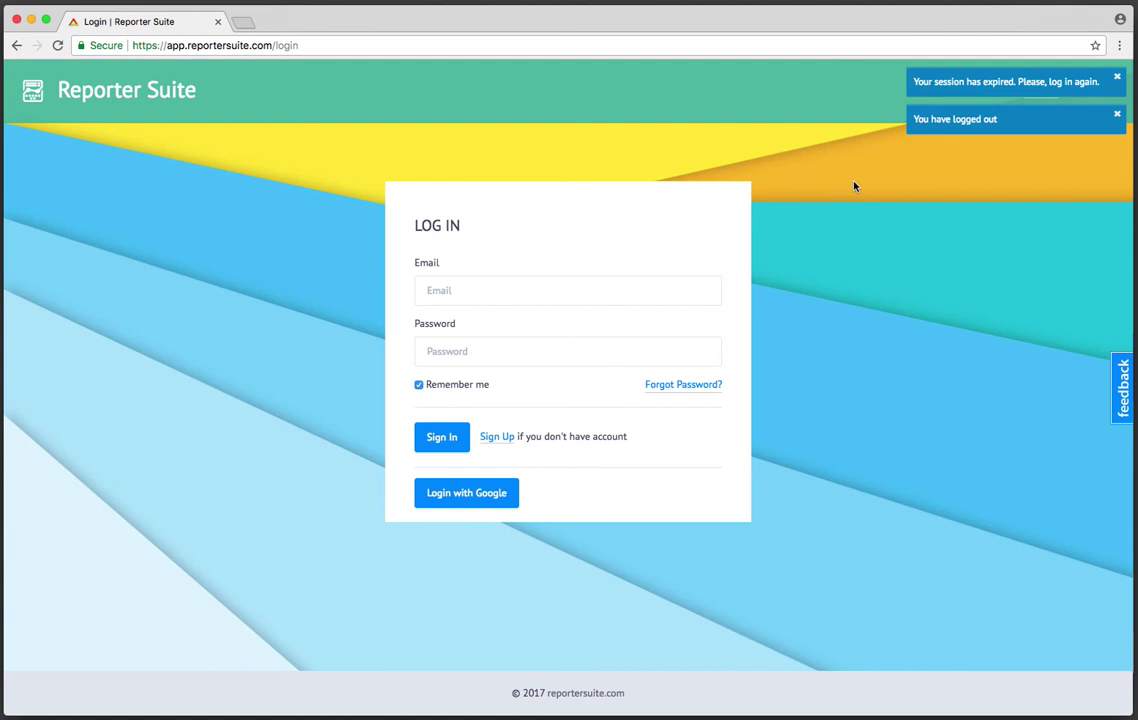
- Log back in to the account with its email and password
left_click(599, 288)
type("mike")
key("Down")
key("Tab")
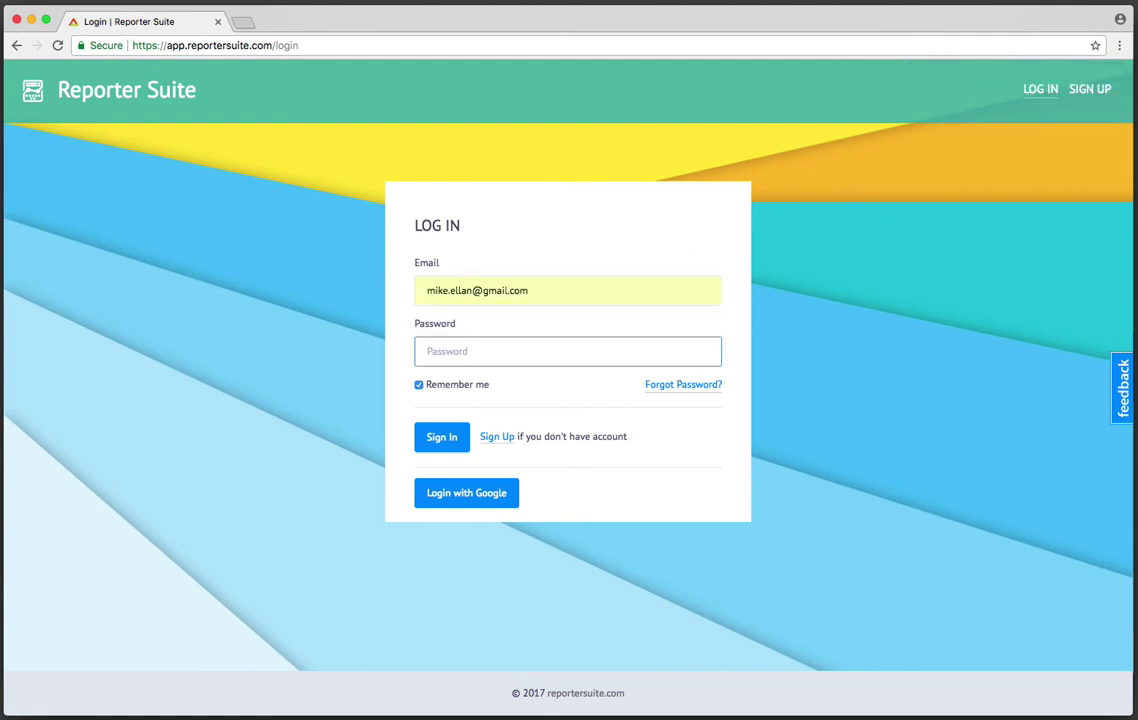
type("•••••••••••")
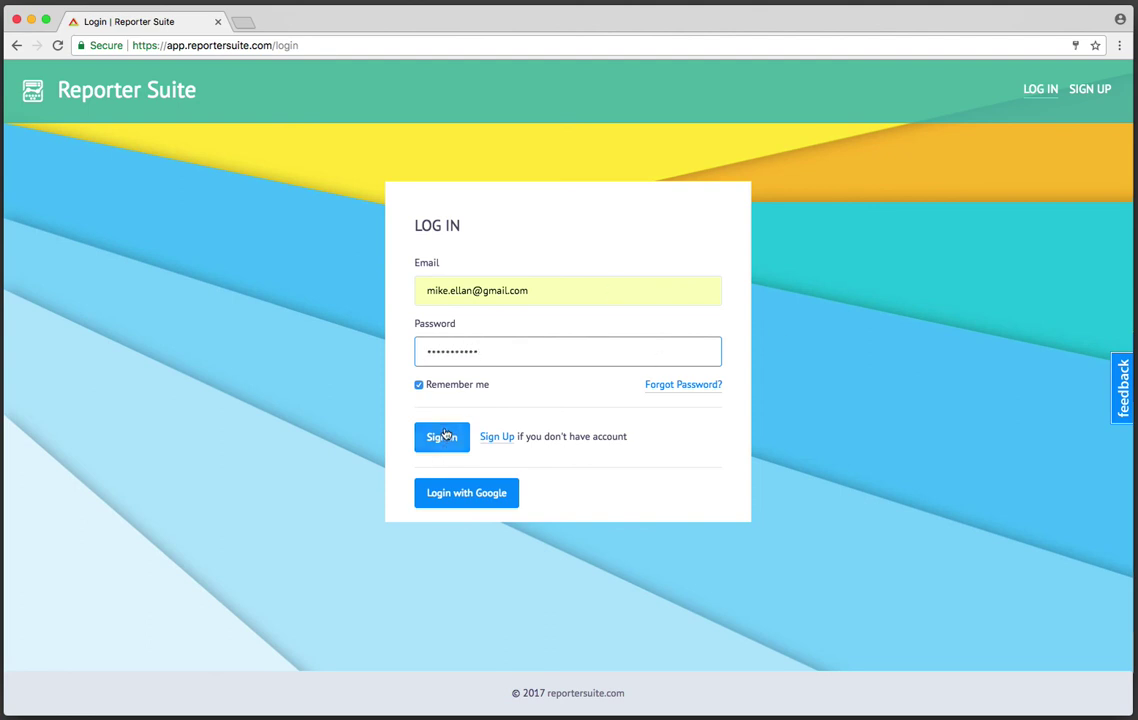
left_click(445, 433)
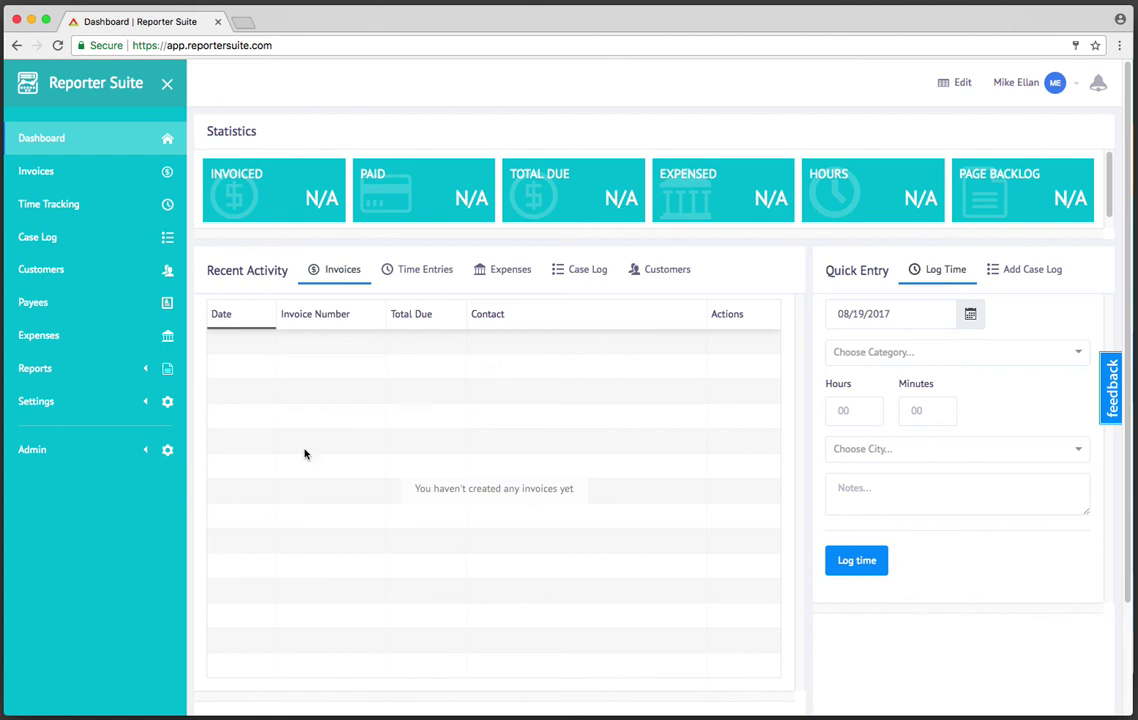
- Review the payment and billing settings, and return to the dashboard
left_click(86, 401)
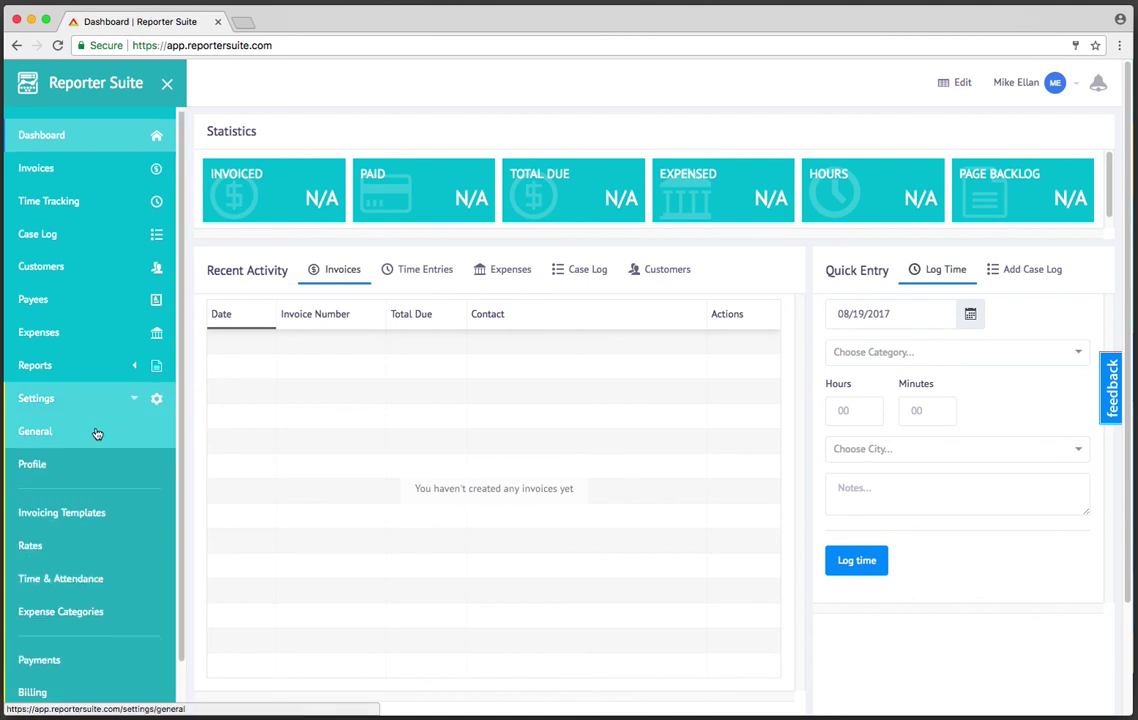
scroll(85, 560, "down", 3)
left_click(70, 608)
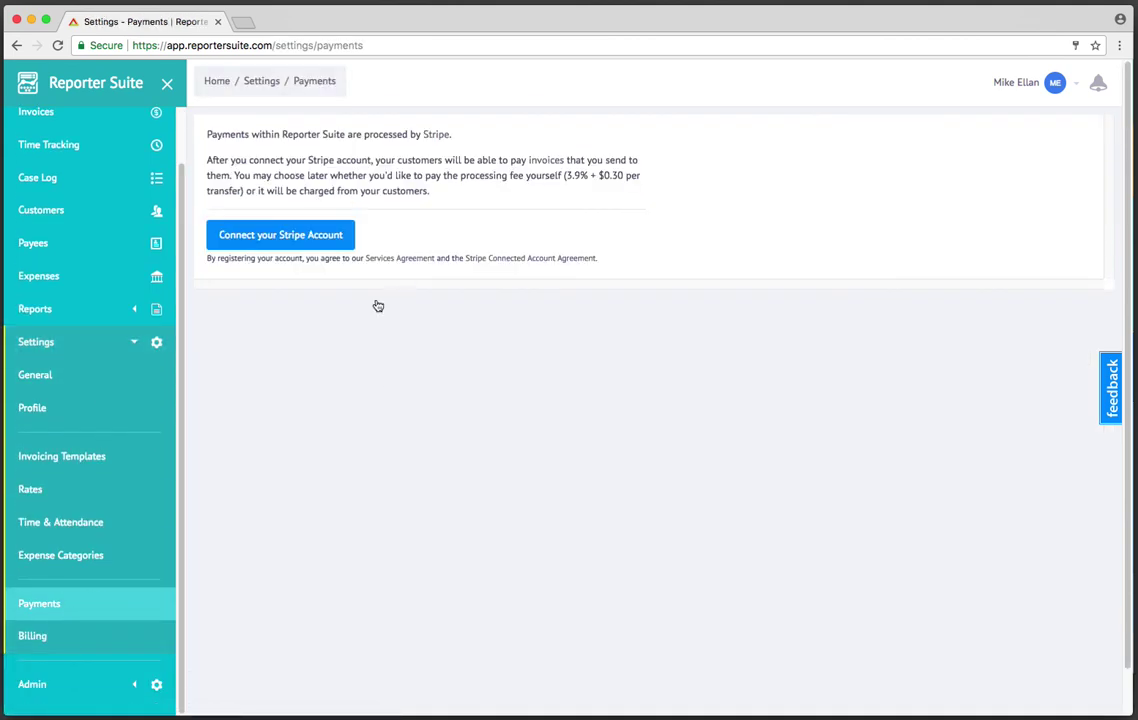
left_click(94, 641)
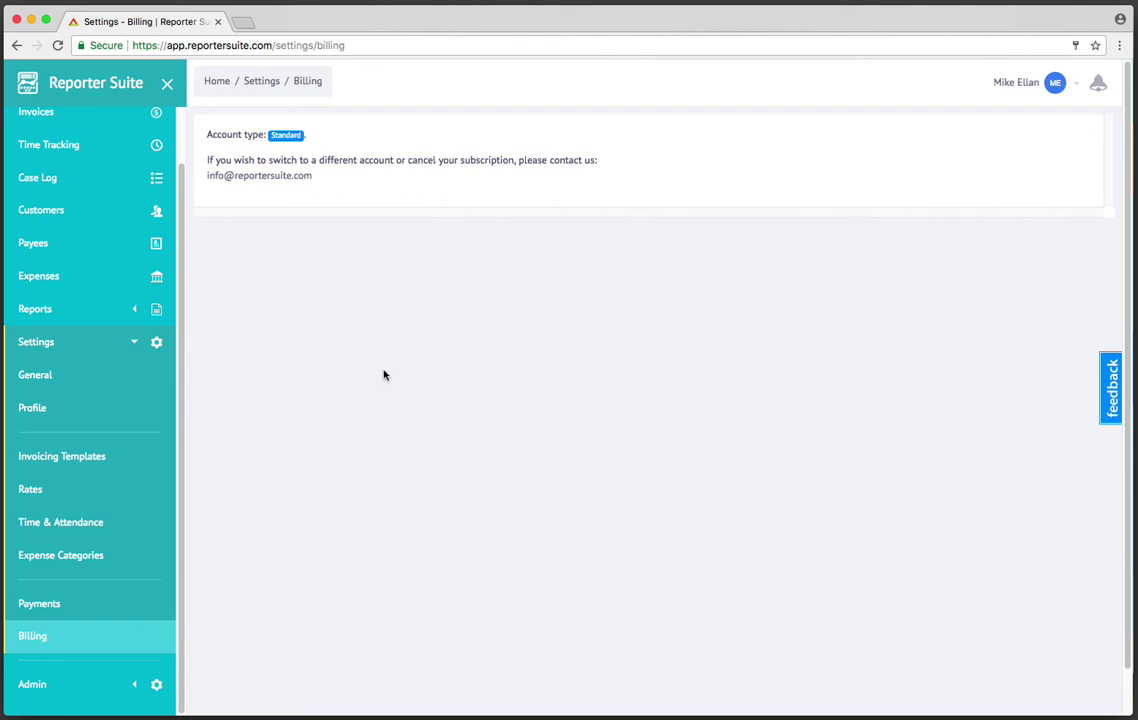
scroll(140, 284, "up", 2)
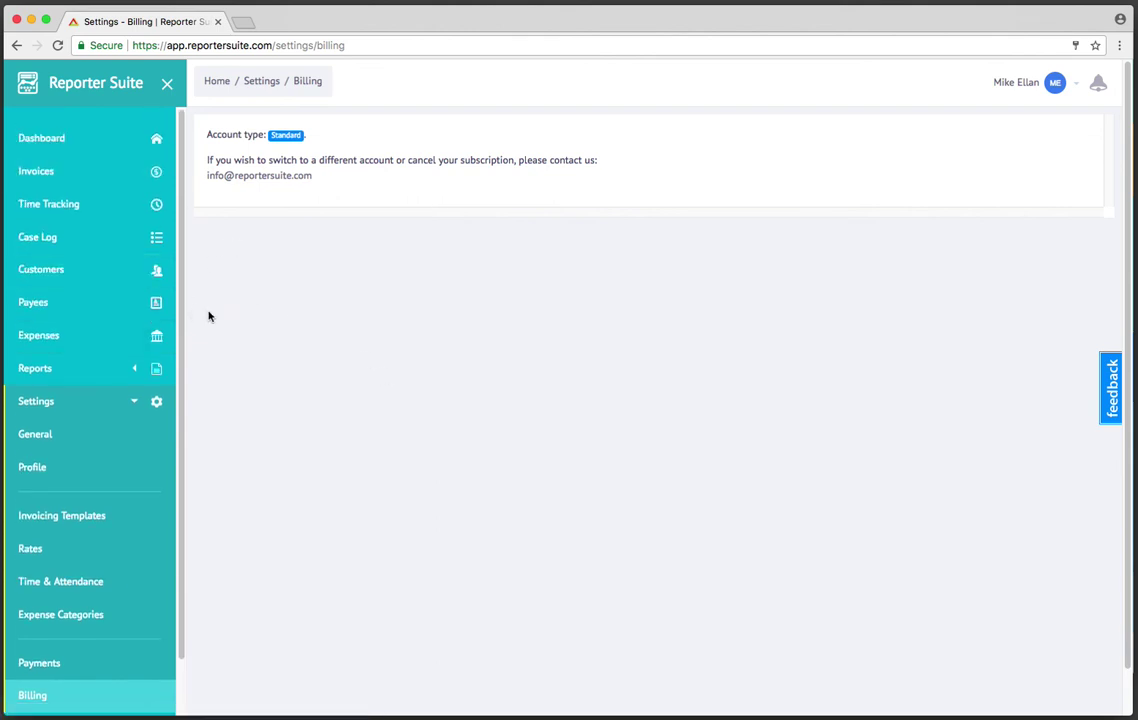
left_click(82, 143)
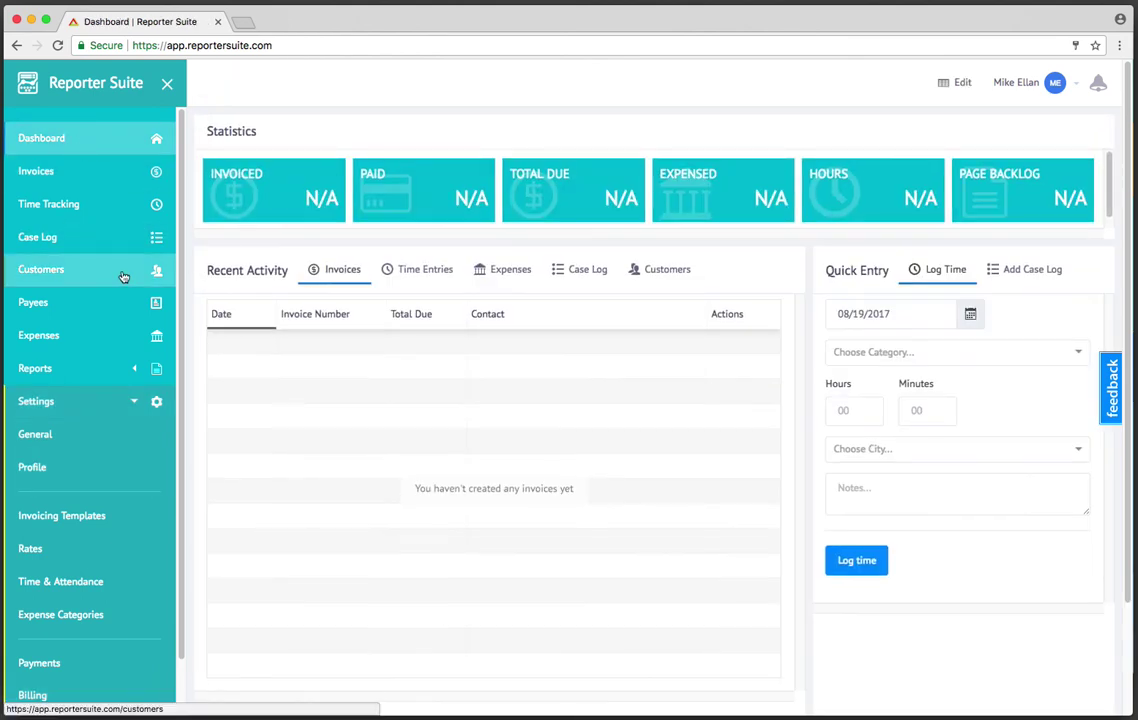